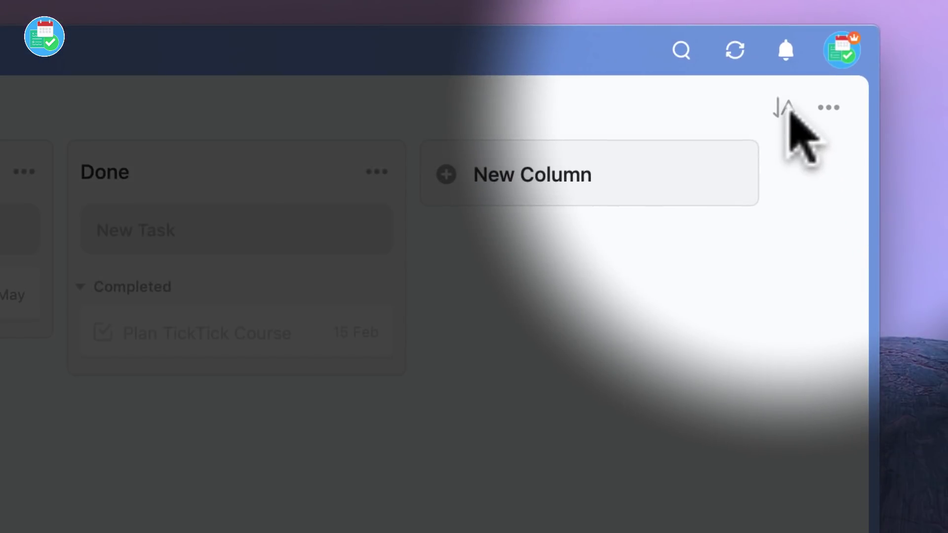
# Step: Sort the Kanban board's tasks by tag
pyautogui.click(788, 114)
pyautogui.click(822, 285)
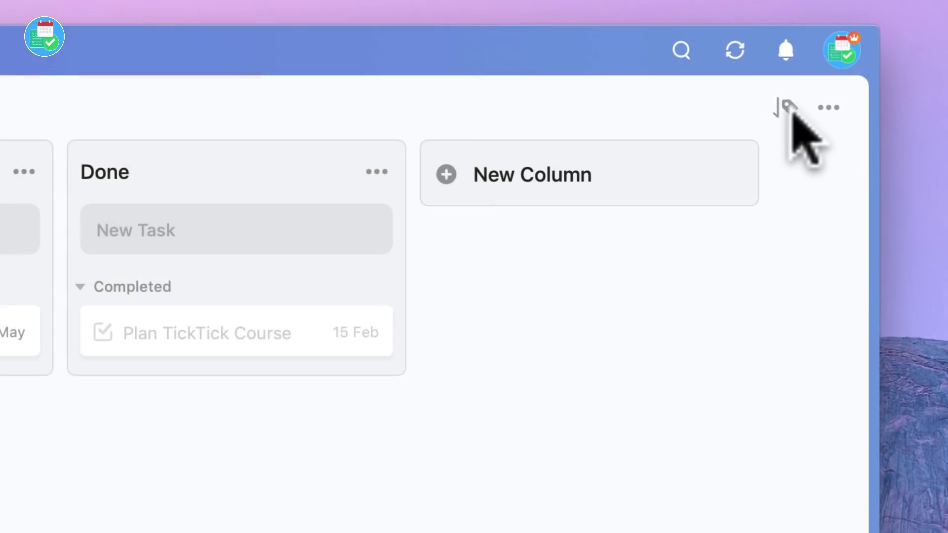
pyautogui.click(789, 111)
pyautogui.click(824, 286)
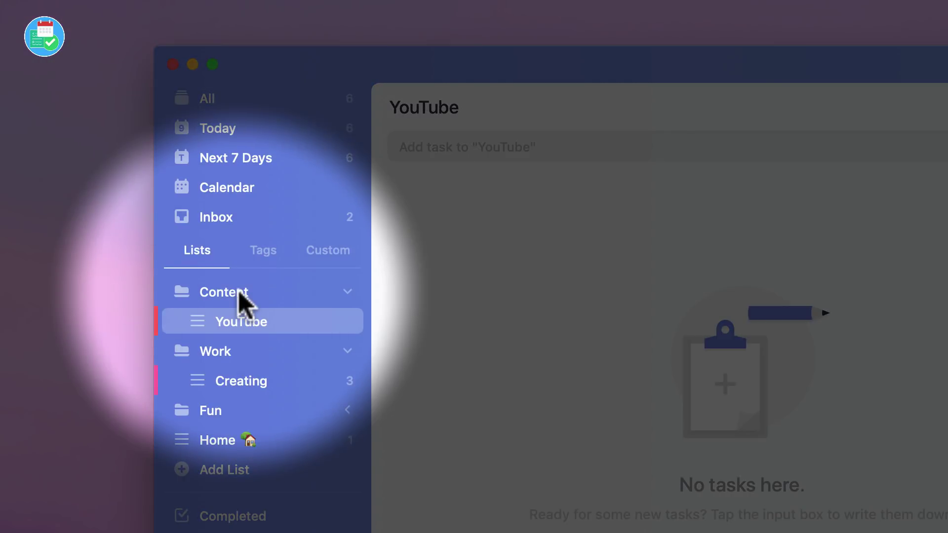
# Step: Move through Today and the empty YouTube list to the Creating list under Work
pyautogui.click(266, 129)
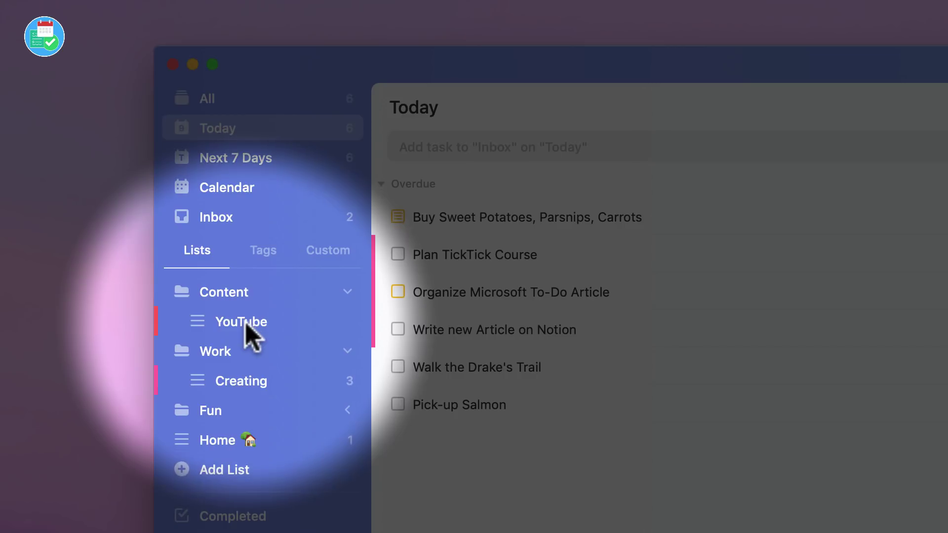
pyautogui.click(245, 321)
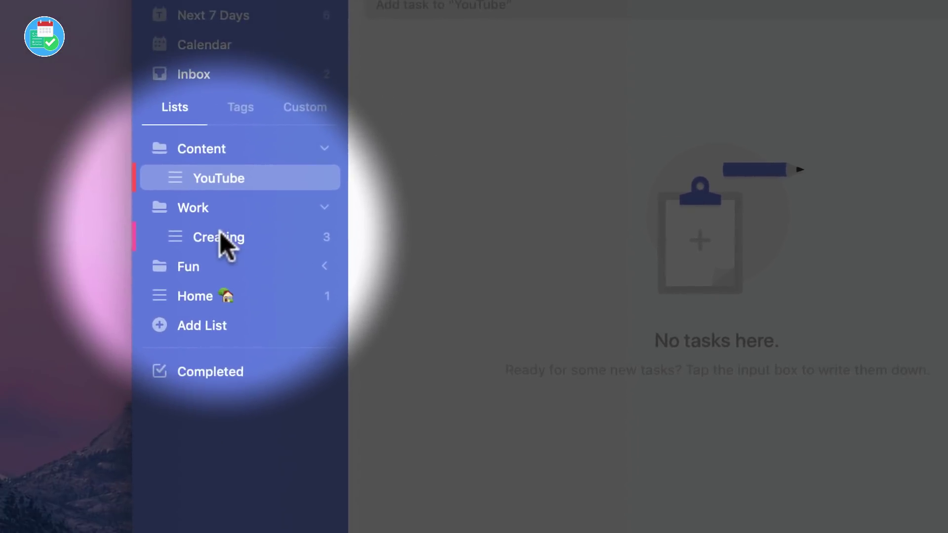
pyautogui.click(35, 366)
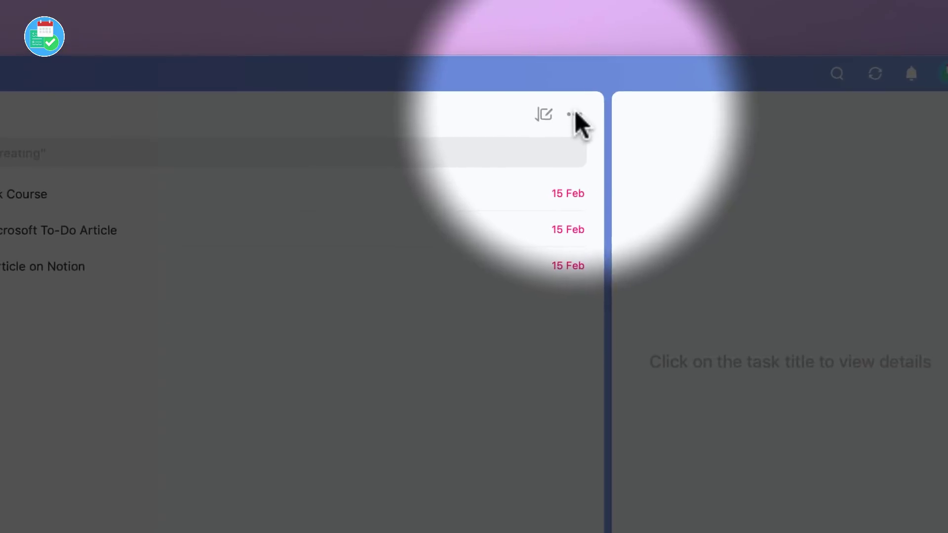
# Step: Switch the Creating list to Kanban View from its More menu
pyautogui.click(695, 85)
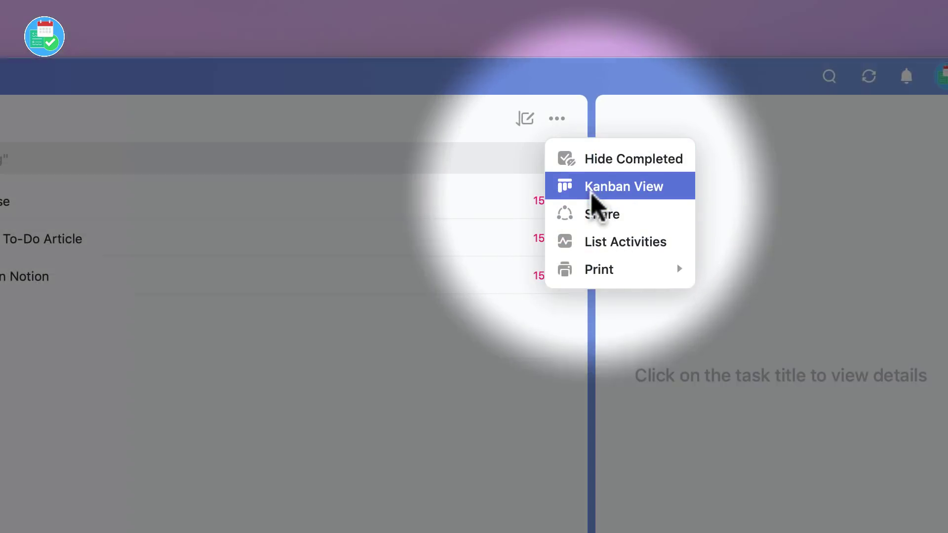
pyautogui.click(592, 191)
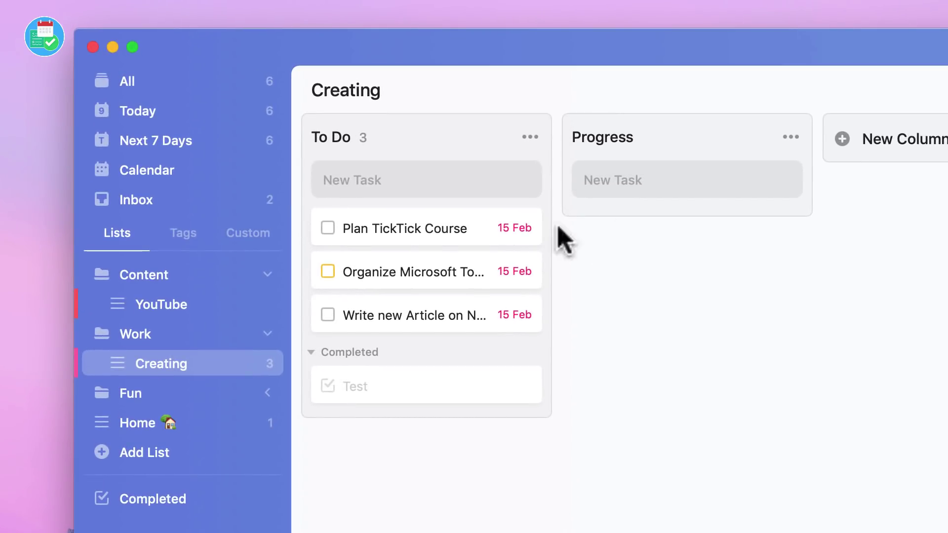
# Step: Check Plan TickTick Course's priority without changing it, then drag it into Progress
pyautogui.click(403, 229)
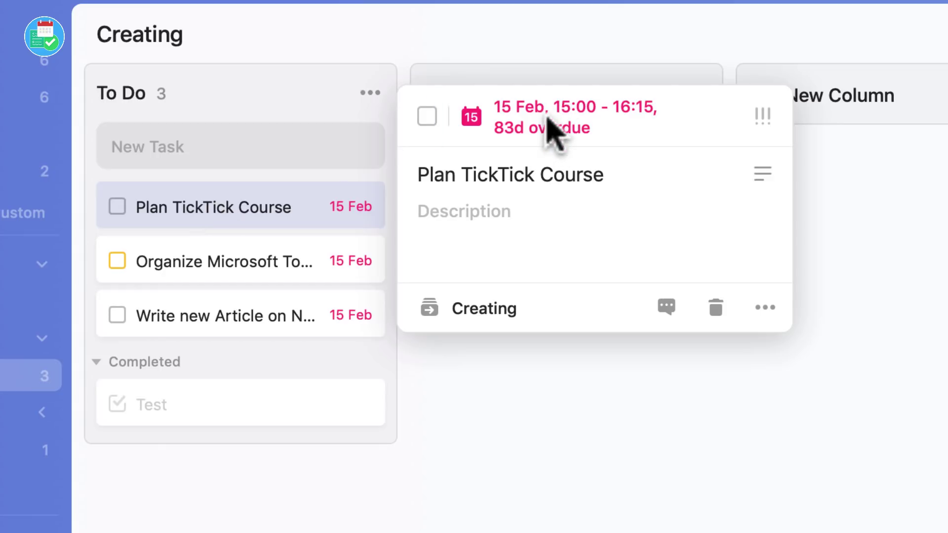
pyautogui.click(765, 115)
pyautogui.click(765, 116)
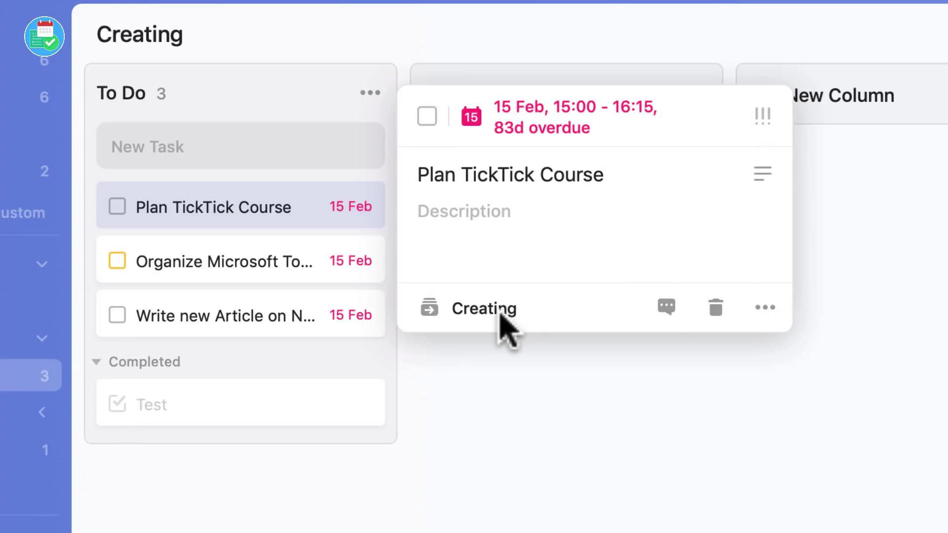
pyautogui.click(501, 379)
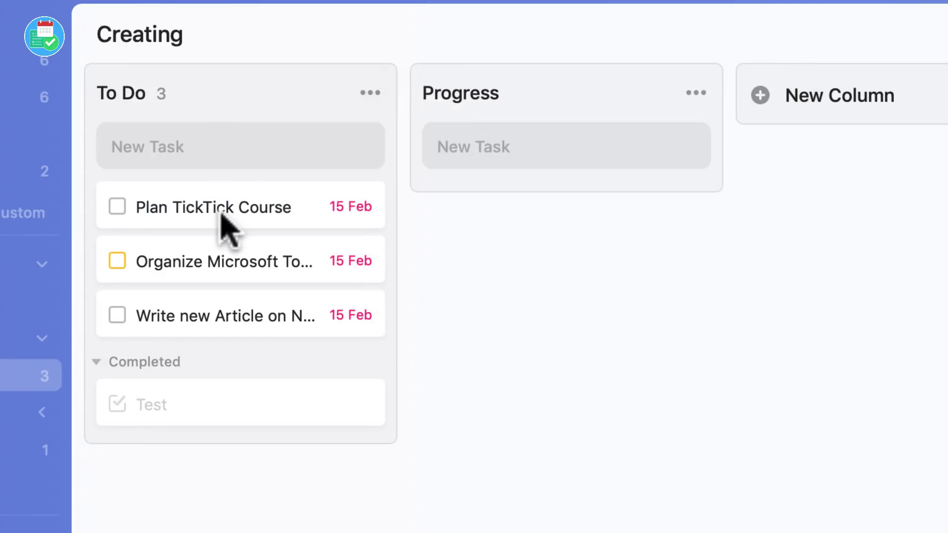
pyautogui.moveTo(222, 206); pyautogui.dragTo(528, 175)
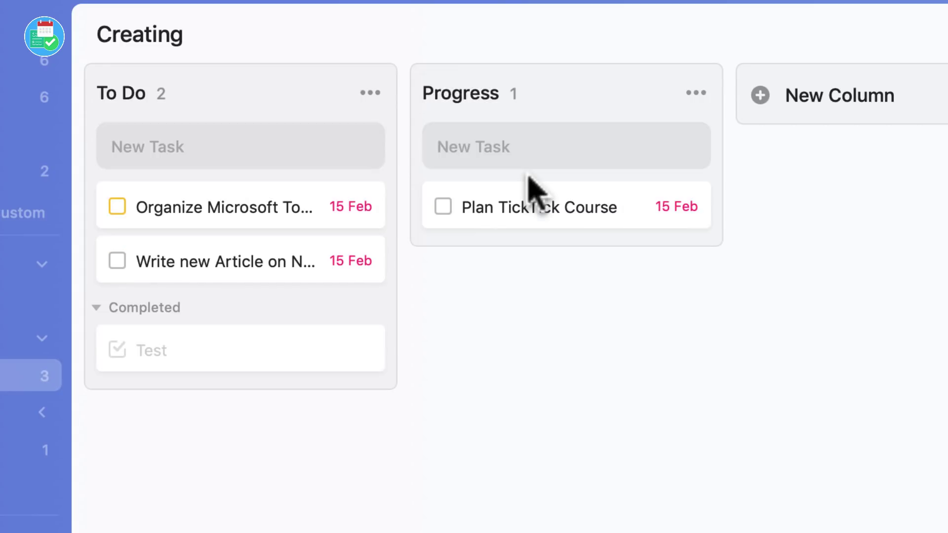
pyautogui.click(521, 151)
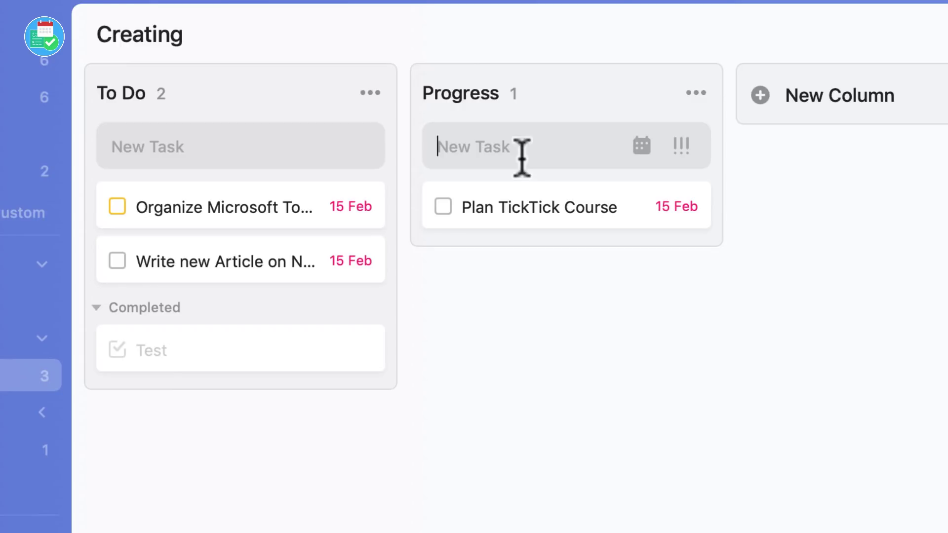
# Step: Add Edit Kanban Review to Progress, due Thursday 16 May with Medium priority
pyautogui.write('Edi')
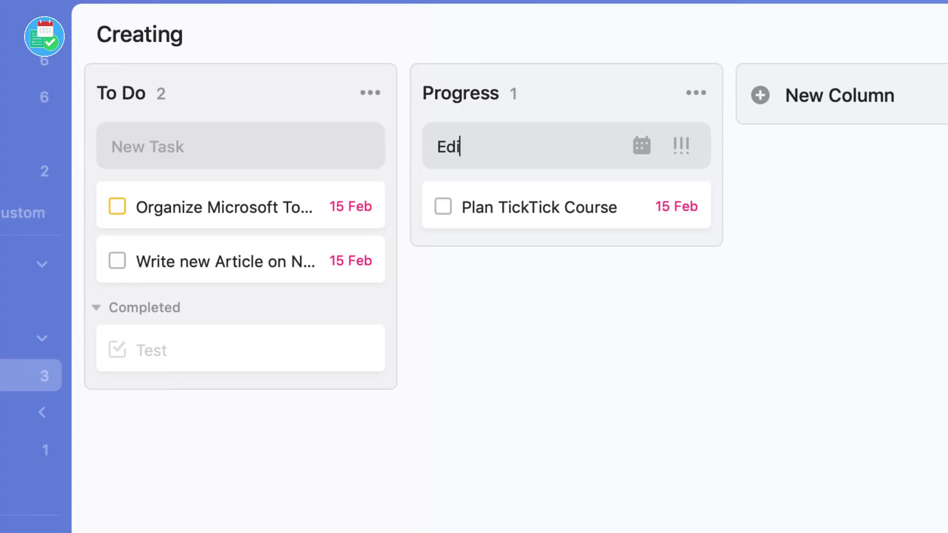
pyautogui.write('t Kanban ')
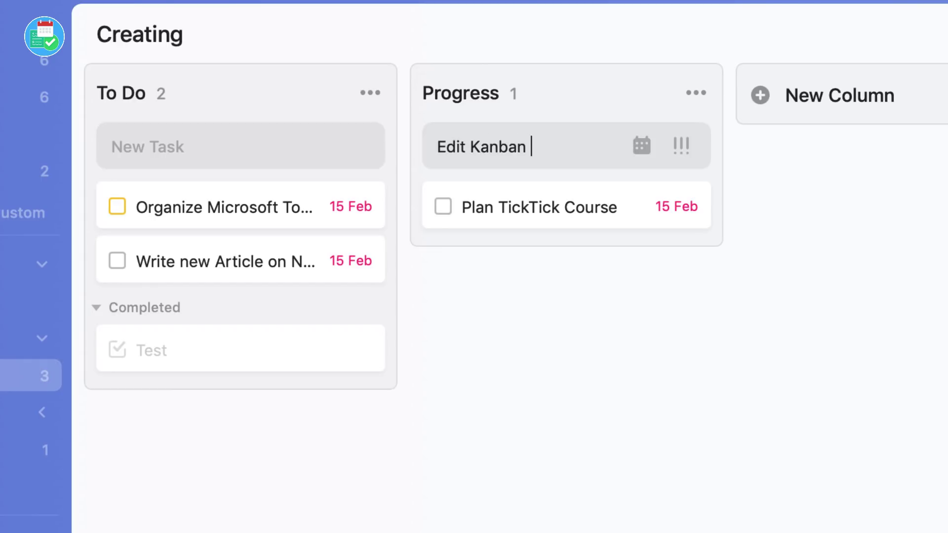
pyautogui.write('Review')
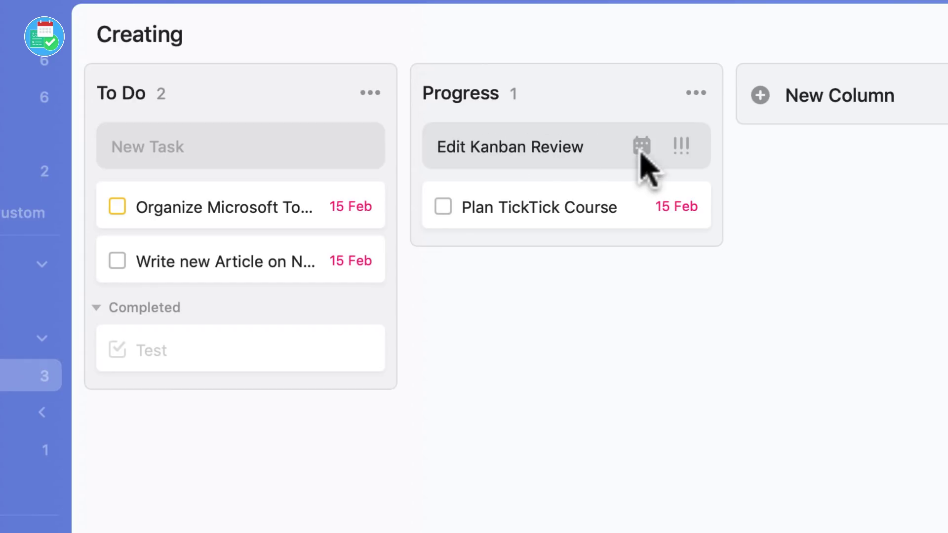
pyautogui.click(644, 148)
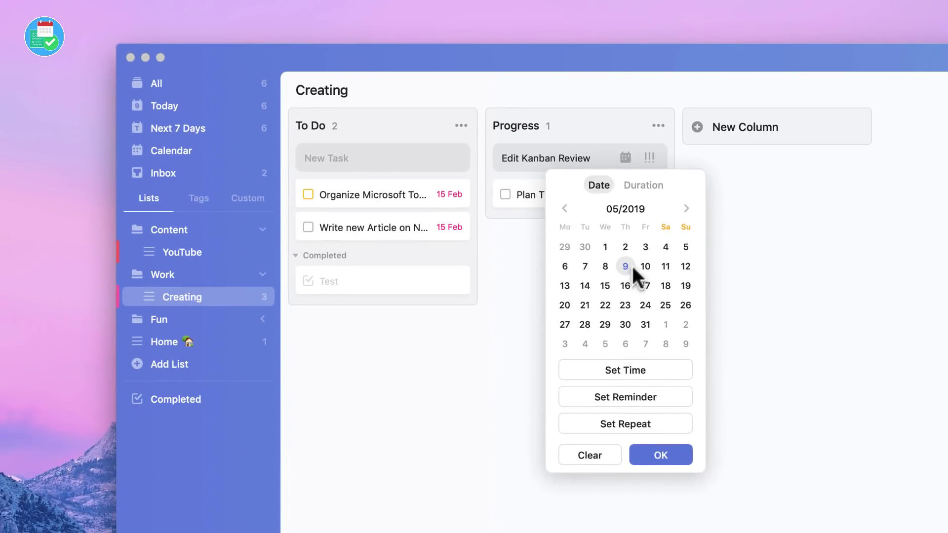
pyautogui.click(647, 457)
pyautogui.click(649, 158)
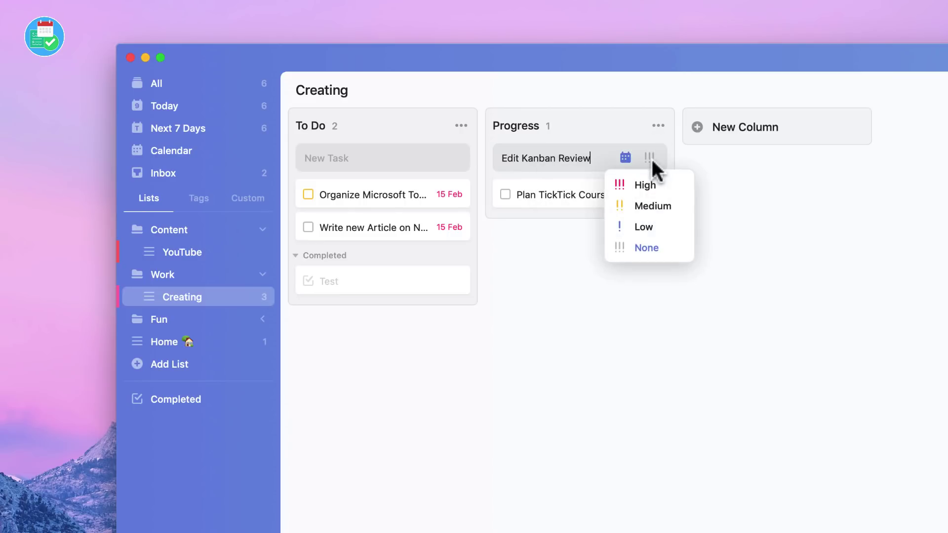
pyautogui.click(655, 206)
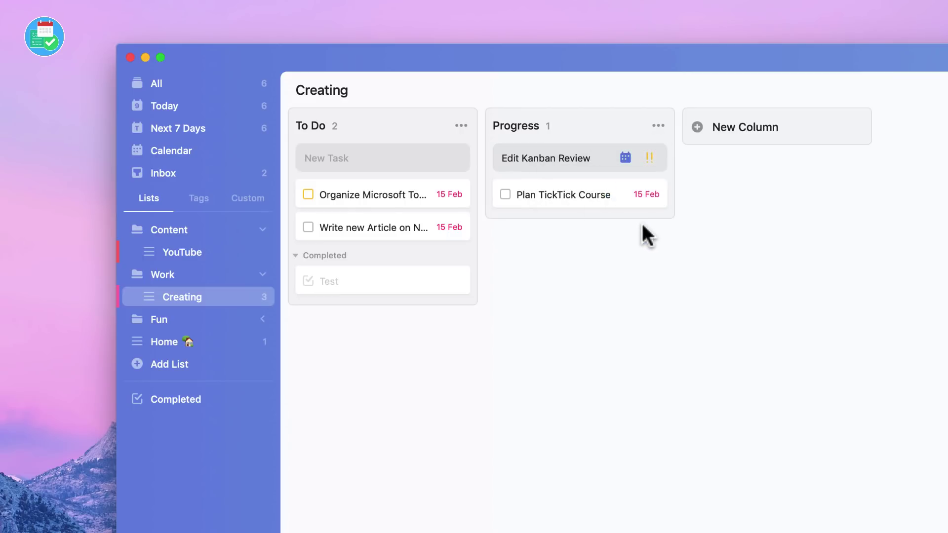
pyautogui.press('Return')
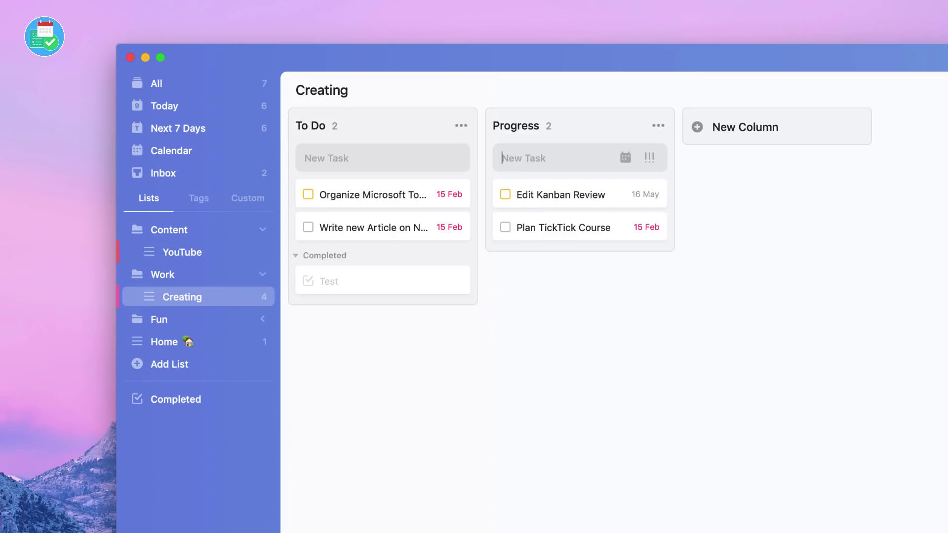
pyautogui.click(592, 195)
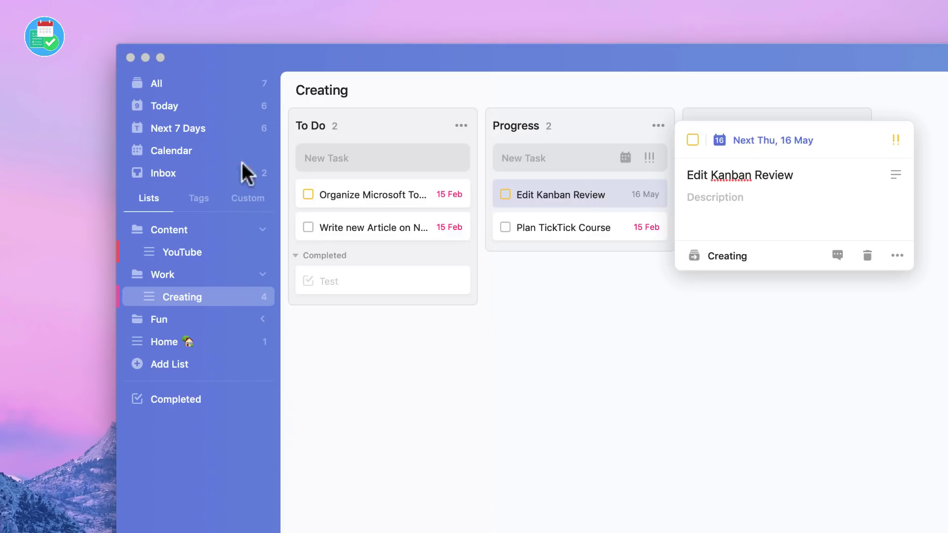
# Step: Find Edit Kanban Review on Thursday 16 May in next week's calendar view
pyautogui.click(165, 153)
pyautogui.click(164, 153)
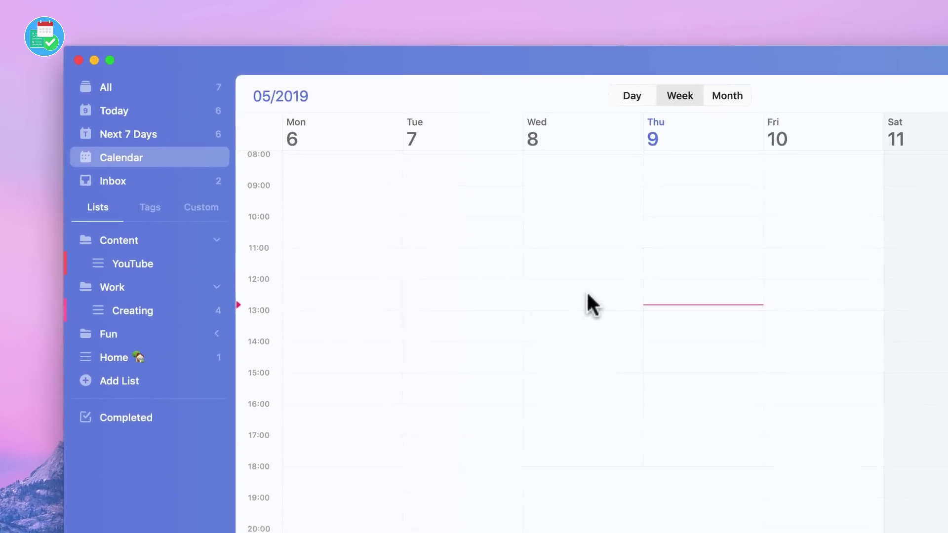
pyautogui.click(945, 121)
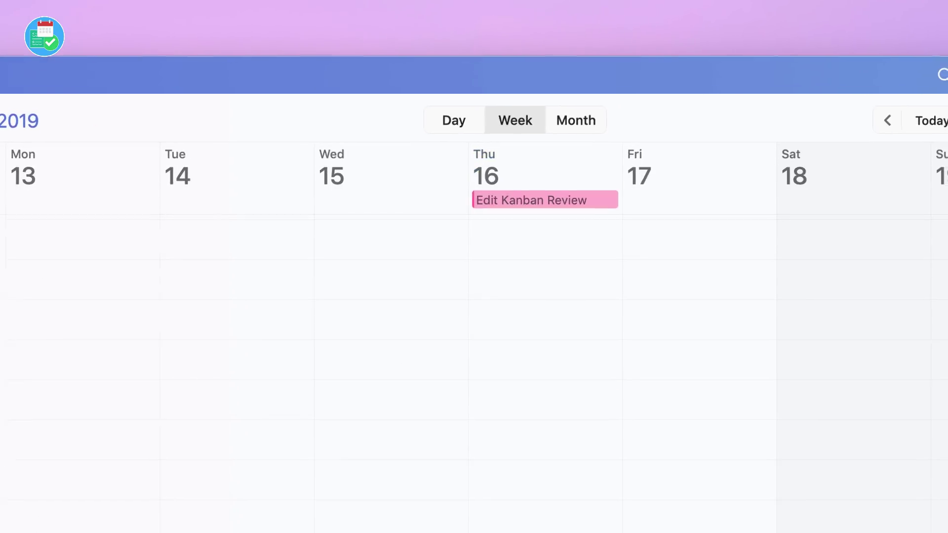
pyautogui.click(405, 213)
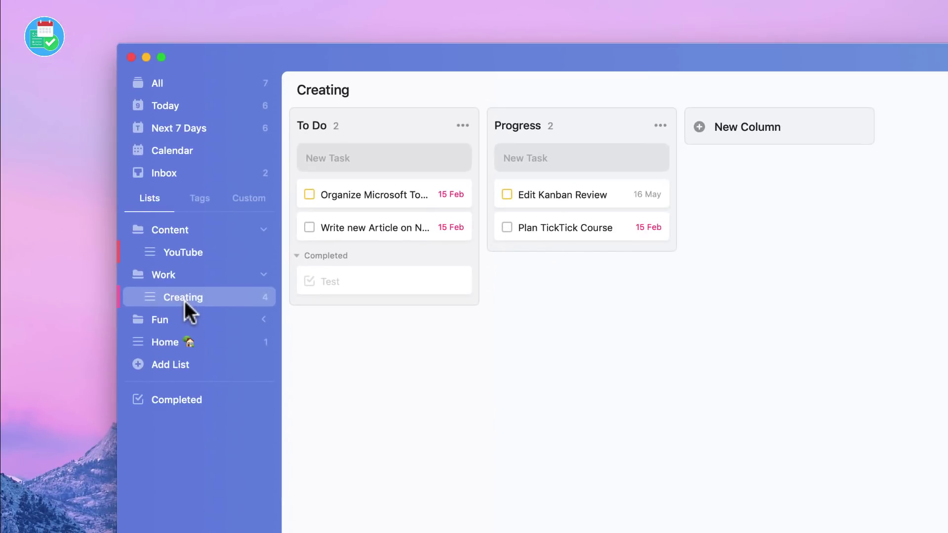
# Step: Create a Done column and move Plan TickTick Course into it, marked completed
pyautogui.click(721, 128)
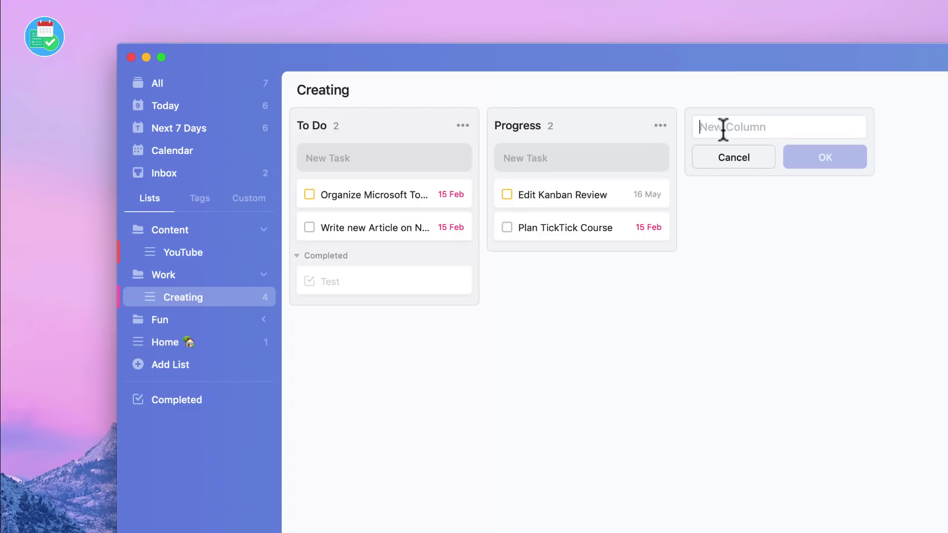
pyautogui.write('Don')
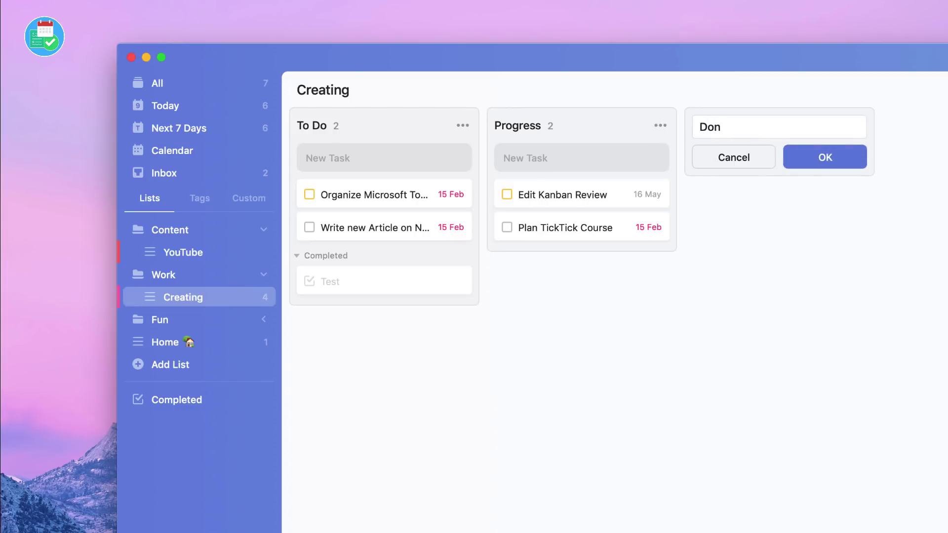
pyautogui.write('e')
pyautogui.click(818, 162)
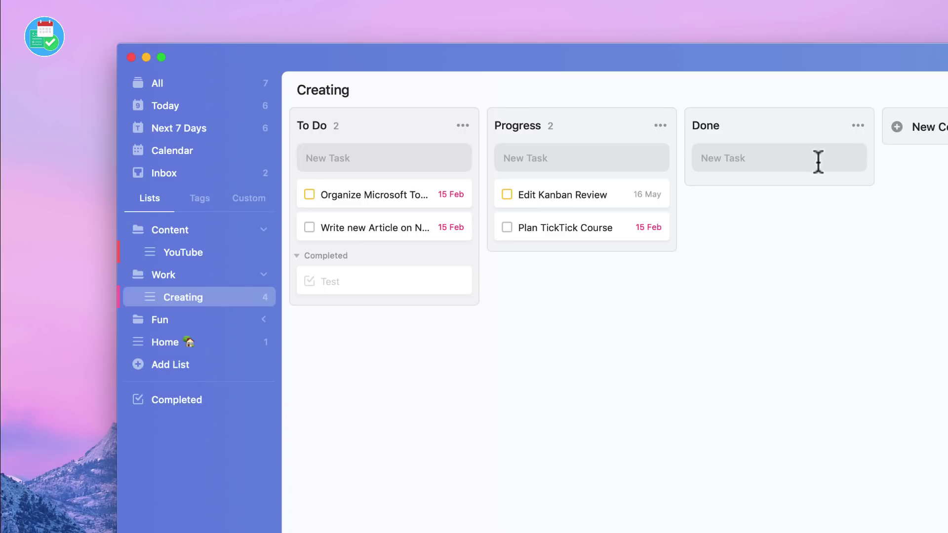
pyautogui.moveTo(555, 225); pyautogui.dragTo(731, 158)
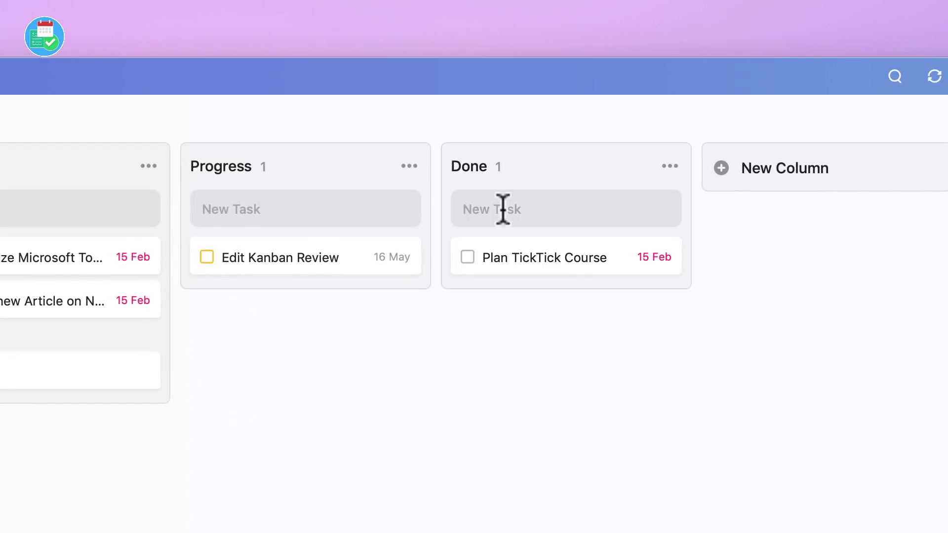
pyautogui.click(466, 257)
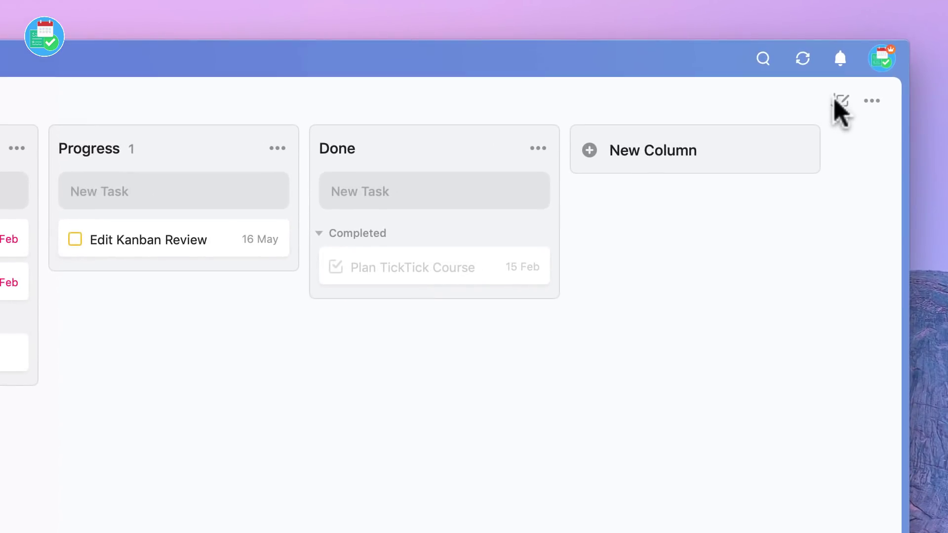
# Step: Sort the Creating board By Priority, grouping Medium and No Priority tasks
pyautogui.click(840, 103)
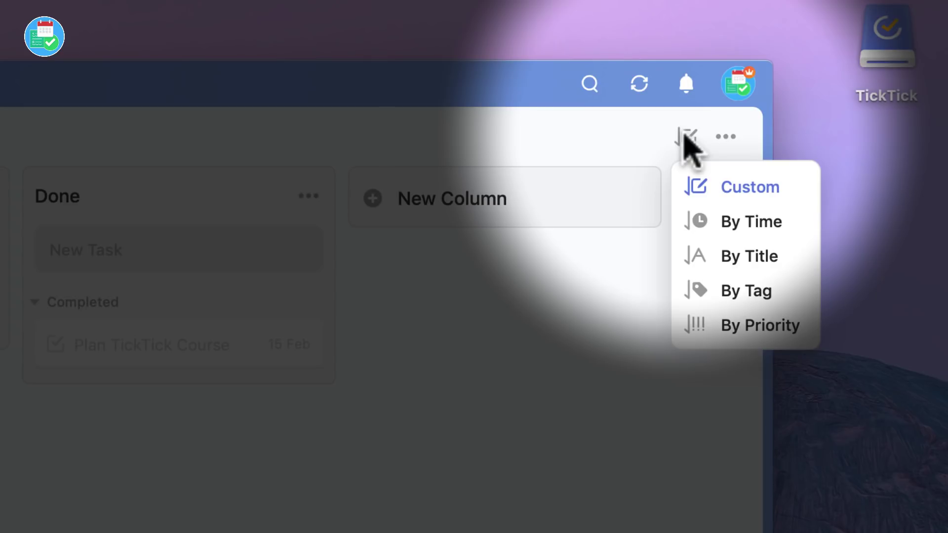
pyautogui.click(738, 222)
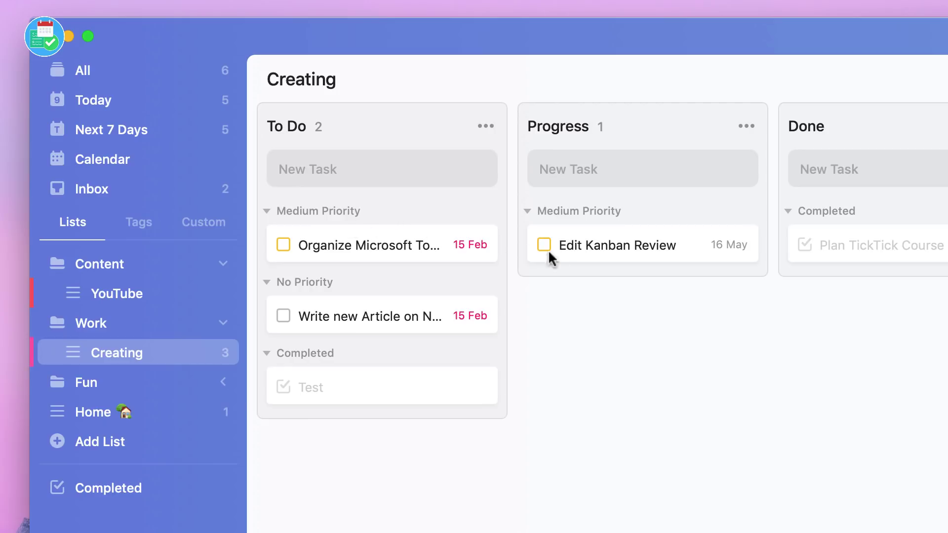
# Step: Set Edit Kanban Review to High priority and drag it from Progress into To Do
pyautogui.click(674, 244)
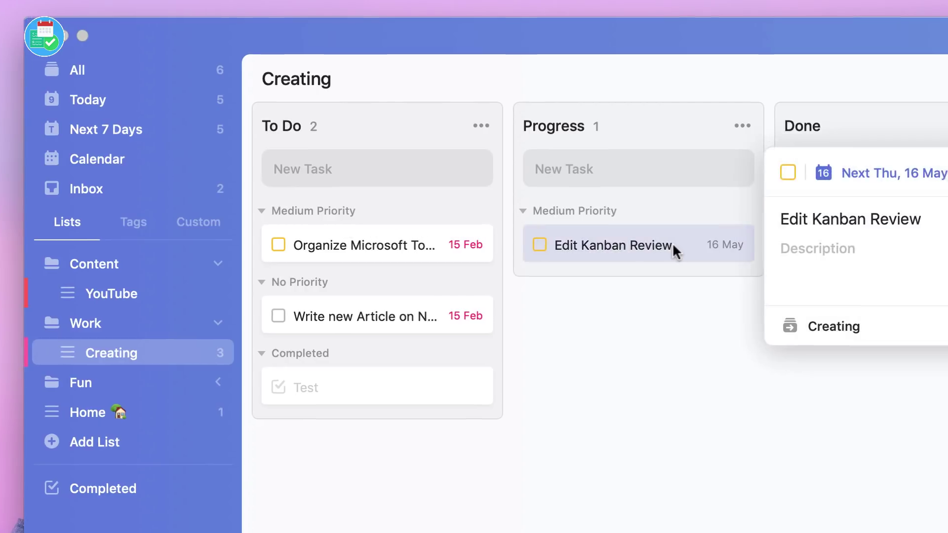
pyautogui.click(829, 154)
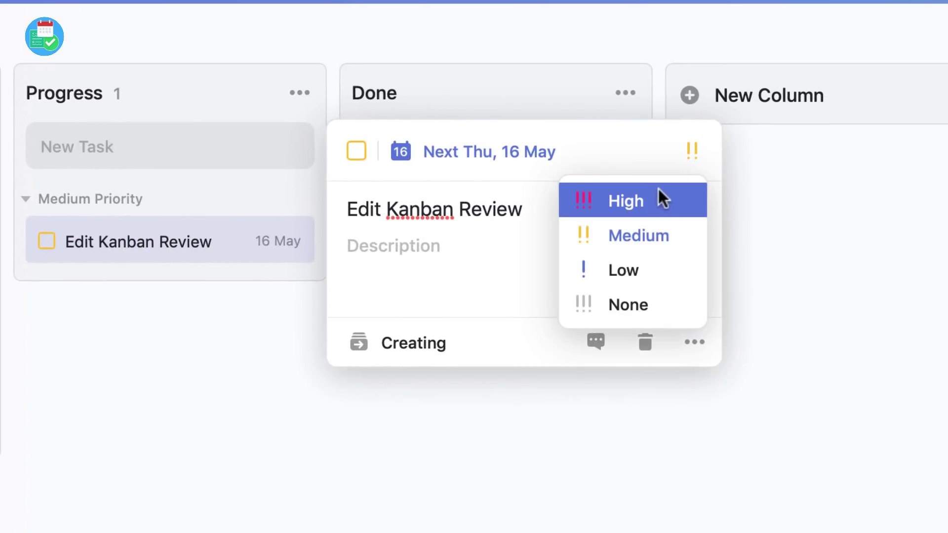
pyautogui.click(658, 192)
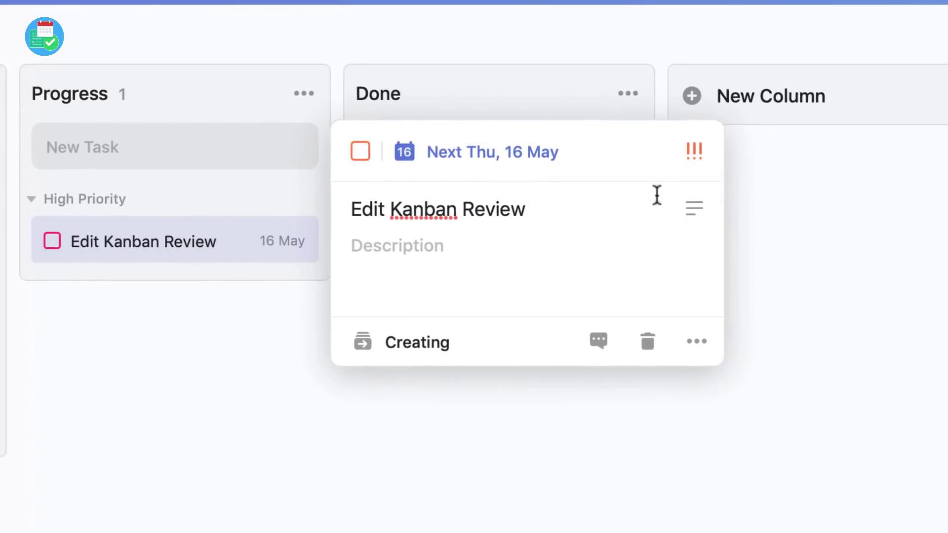
pyautogui.moveTo(181, 240); pyautogui.dragTo(22, 232)
pyautogui.moveTo(307, 227); pyautogui.dragTo(200, 211)
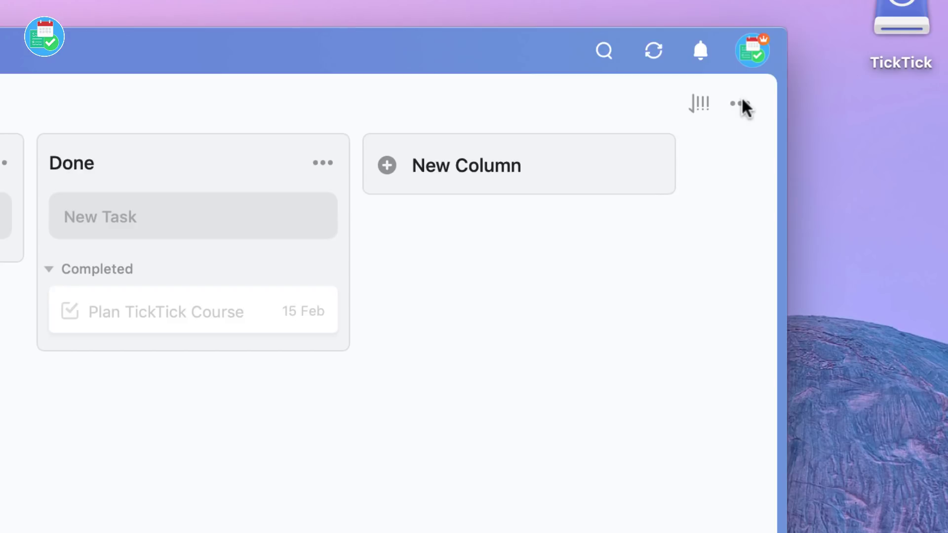
pyautogui.click(740, 104)
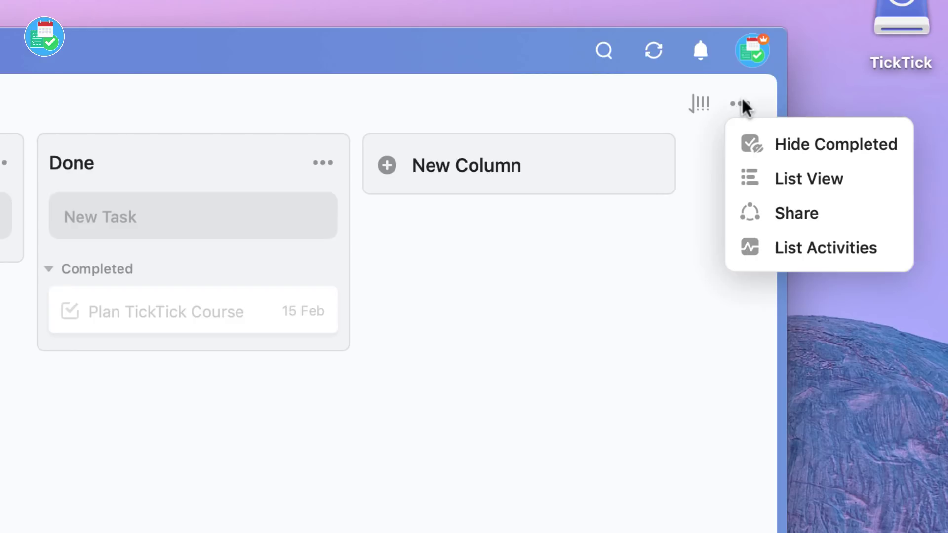
pyautogui.click(800, 172)
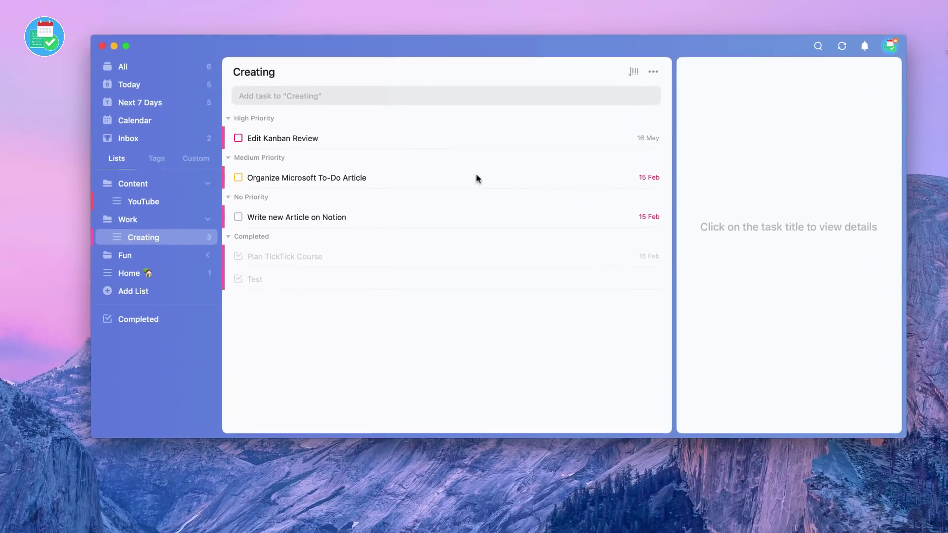
pyautogui.click(418, 138)
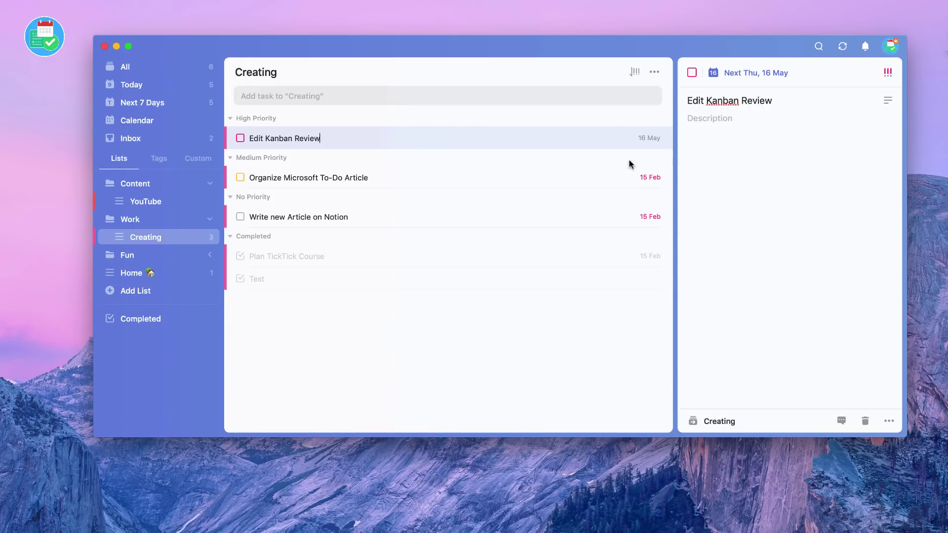
pyautogui.click(653, 72)
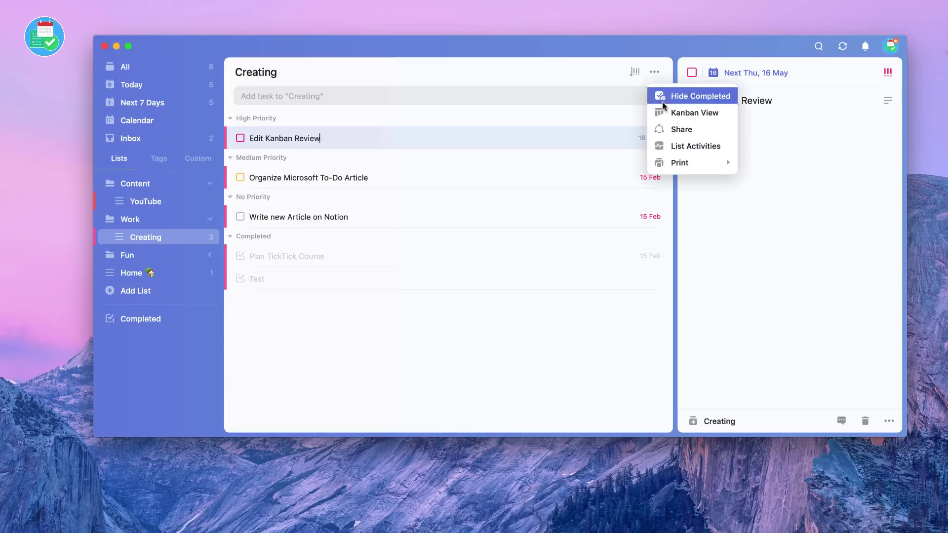
pyautogui.click(681, 111)
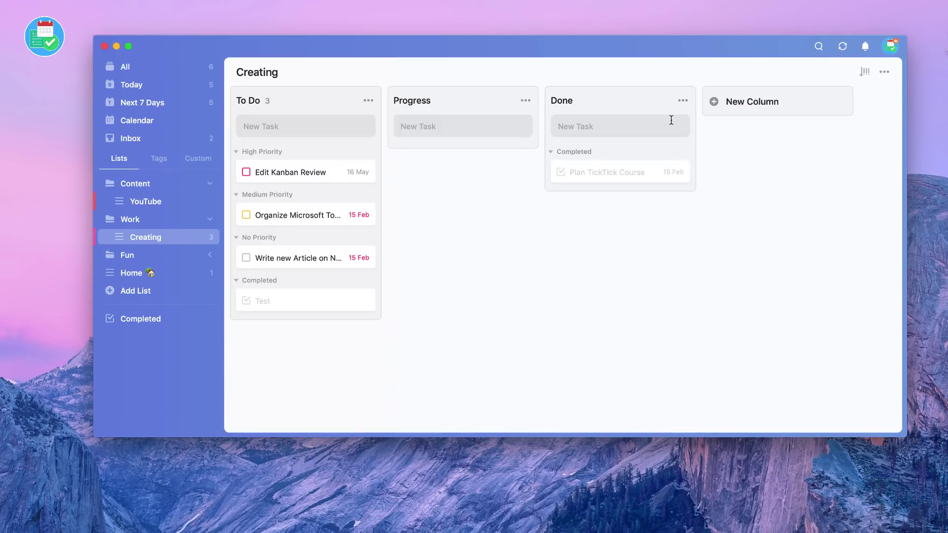